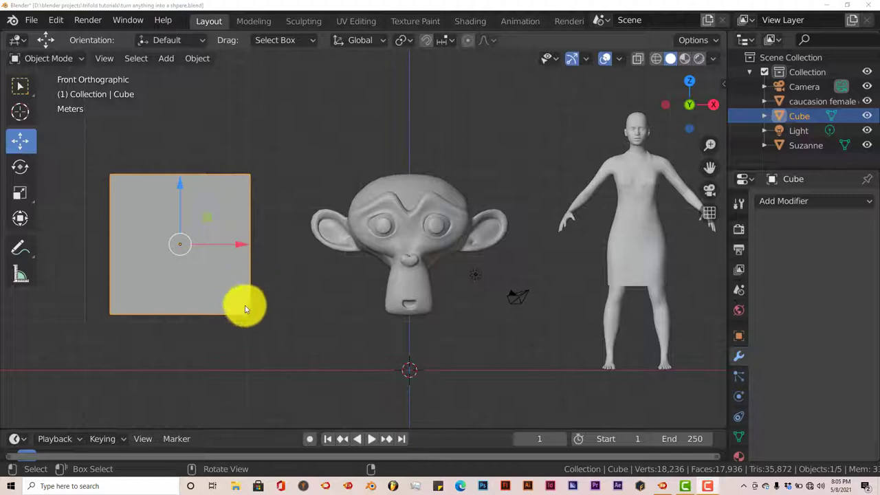
Orbit from Front Orthographic into an angled perspective view that shows the cube's top.
{"action": "middle_click_drag", "start_coordinate": [245, 310], "coordinate": [235, 341]}
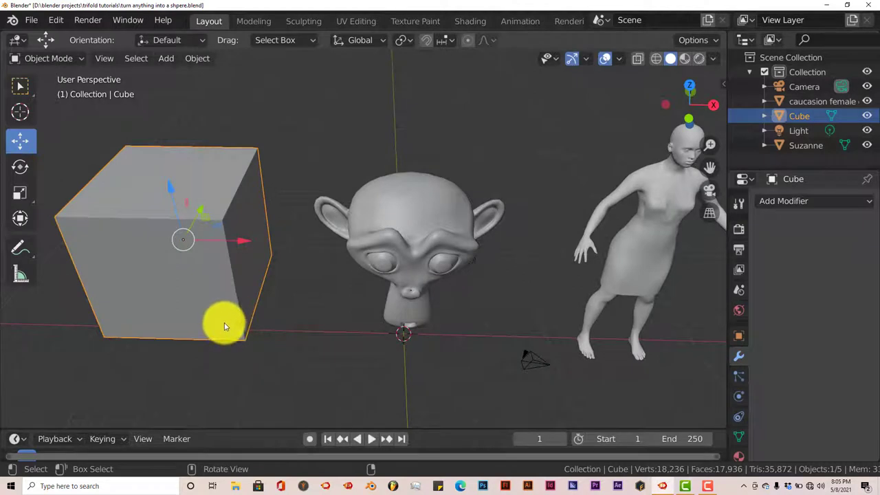
{"action": "middle_click_drag", "start_coordinate": [224, 322], "coordinate": [210, 225]}
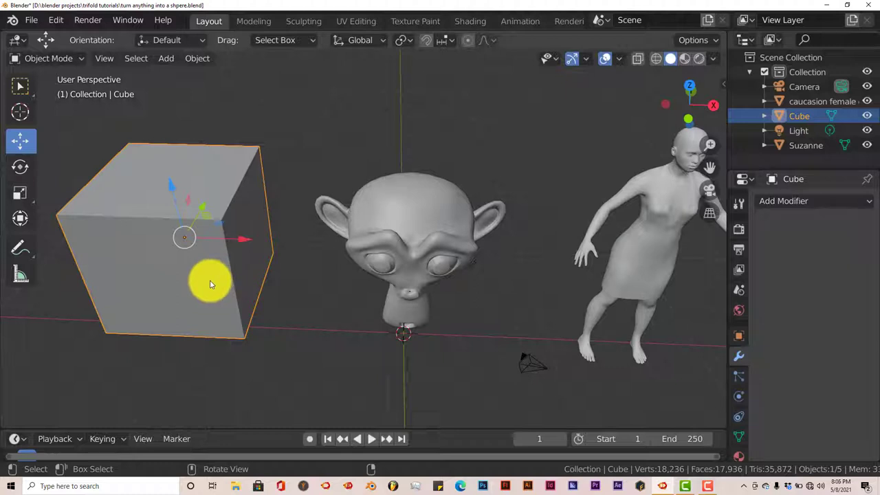
Put the cube in Edit Mode and trial To Sphere, cancelling it so the box is unchanged.
{"action": "key", "text": "Tab"}
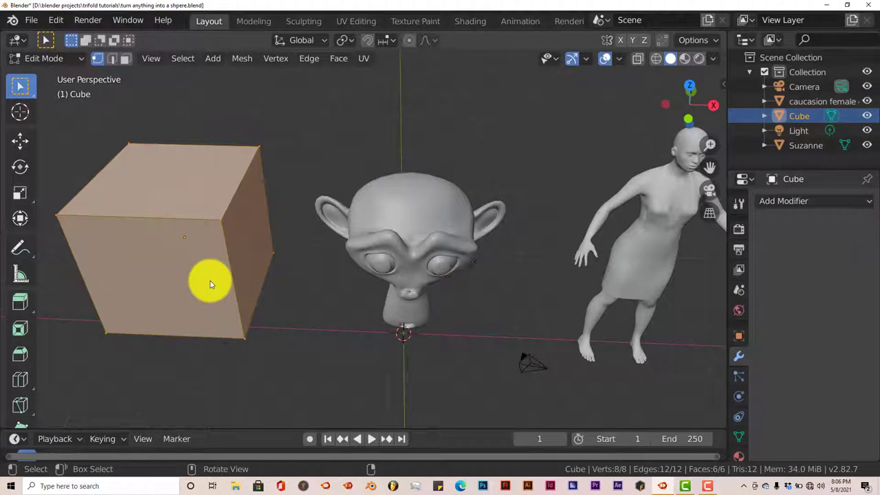
{"action": "key", "text": "alt"}
{"action": "key", "text": "shift+alt+s"}
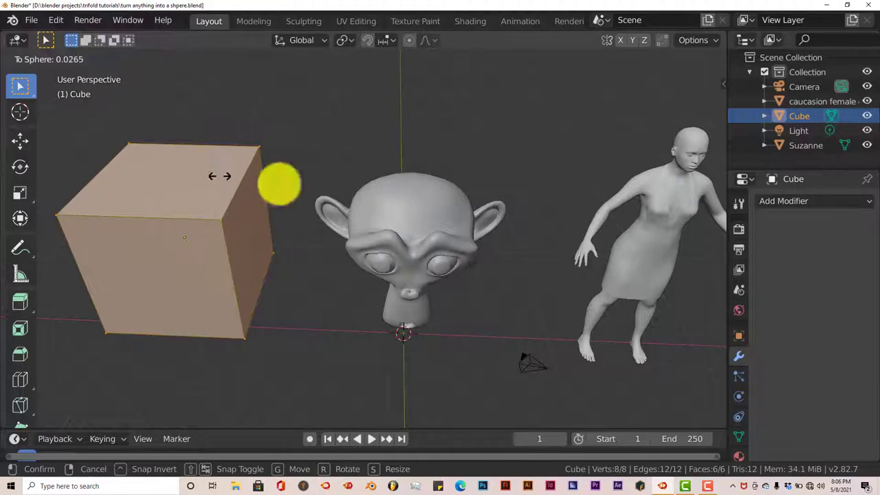
{"action": "left_click", "coordinate": [286, 184]}
{"action": "middle_click_drag", "start_coordinate": [265, 227], "coordinate": [219, 251]}
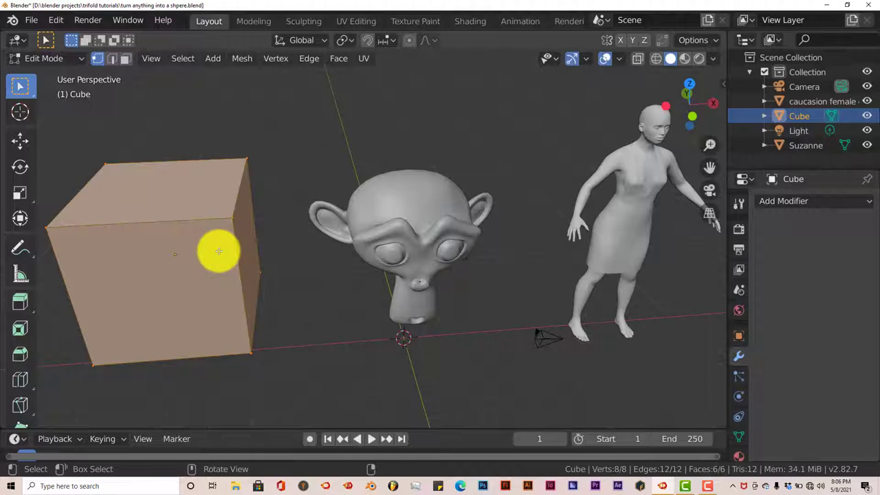
Subdivide the cube's mesh with Number of Cuts set to 8, giving 488 vertices.
{"action": "right_click", "coordinate": [218, 251]}
{"action": "left_click", "coordinate": [176, 113]}
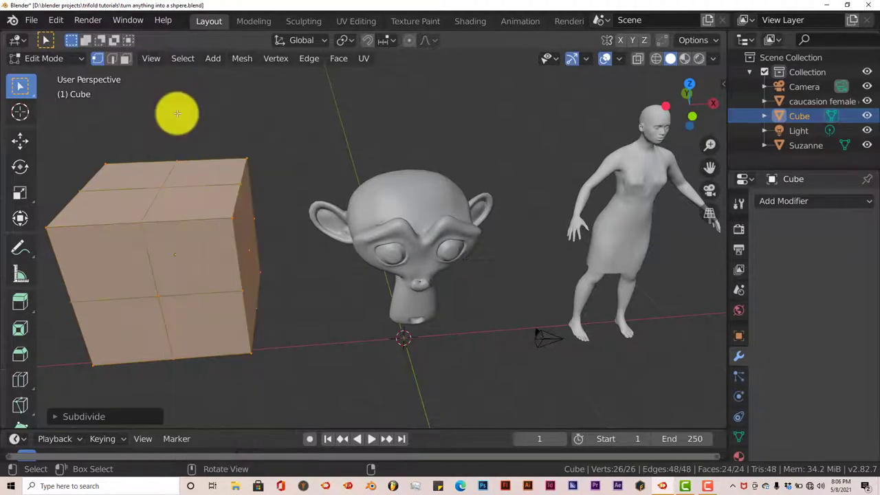
{"action": "left_click", "coordinate": [56, 417]}
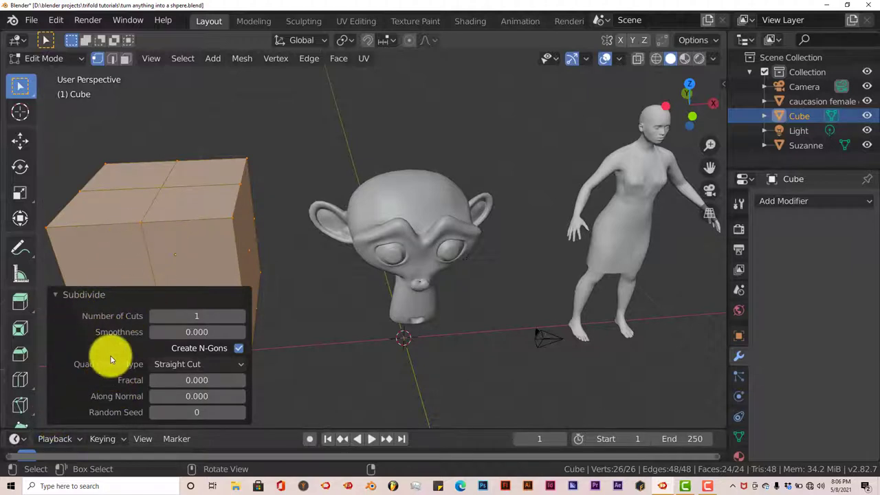
{"action": "left_click", "coordinate": [238, 315]}
{"action": "left_click", "coordinate": [238, 315]}
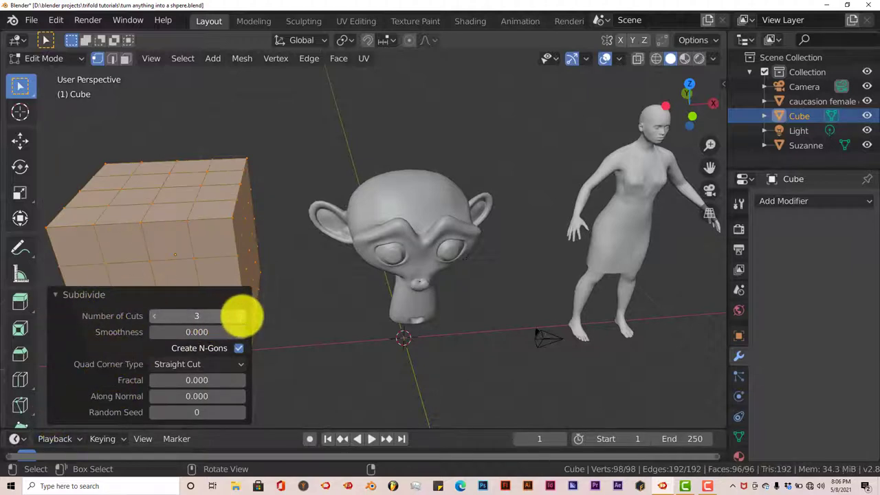
{"action": "left_click", "coordinate": [239, 316]}
{"action": "left_click", "coordinate": [238, 316]}
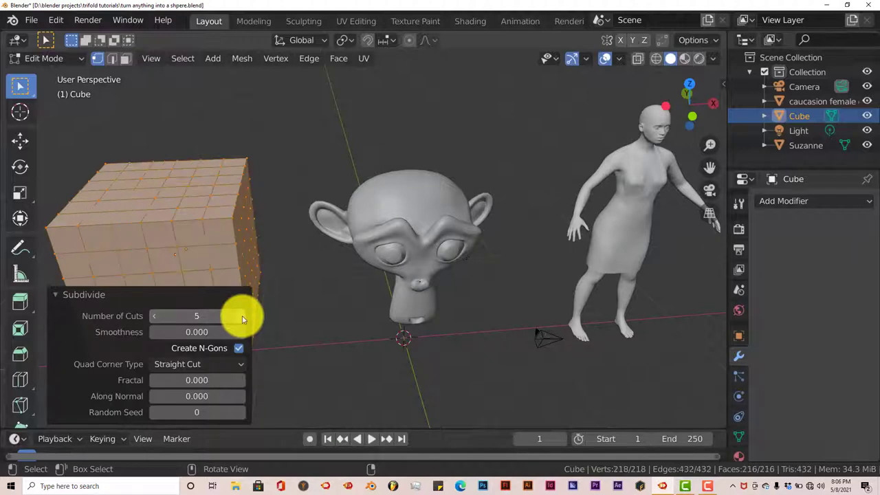
{"action": "left_click", "coordinate": [241, 316]}
{"action": "left_click", "coordinate": [241, 316]}
{"action": "left_click", "coordinate": [241, 316]}
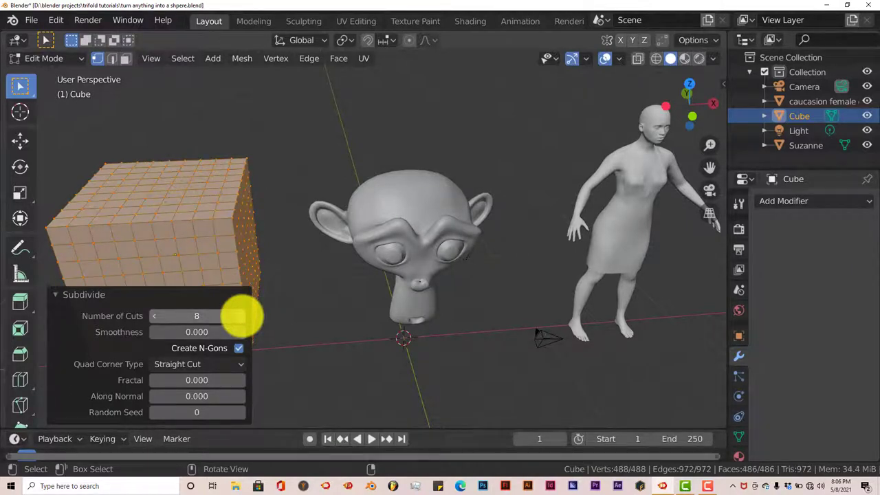
{"action": "left_click", "coordinate": [57, 294]}
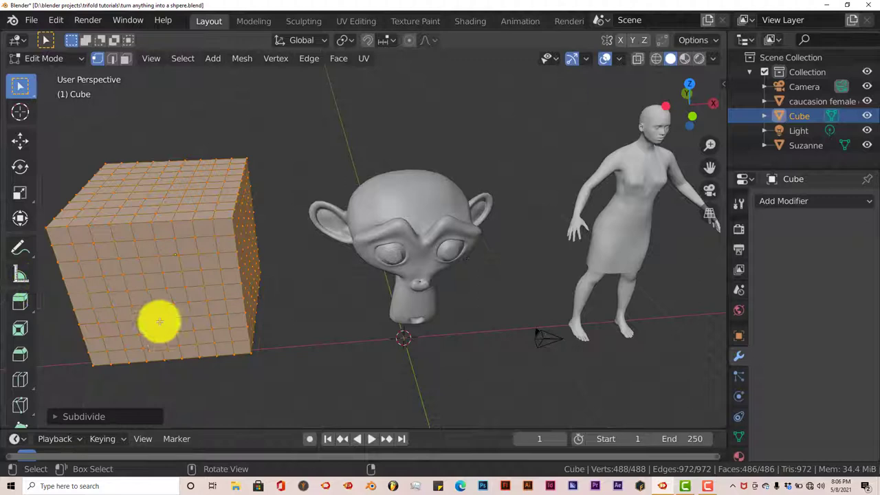
{"action": "middle_click_drag", "start_coordinate": [159, 321], "coordinate": [151, 324]}
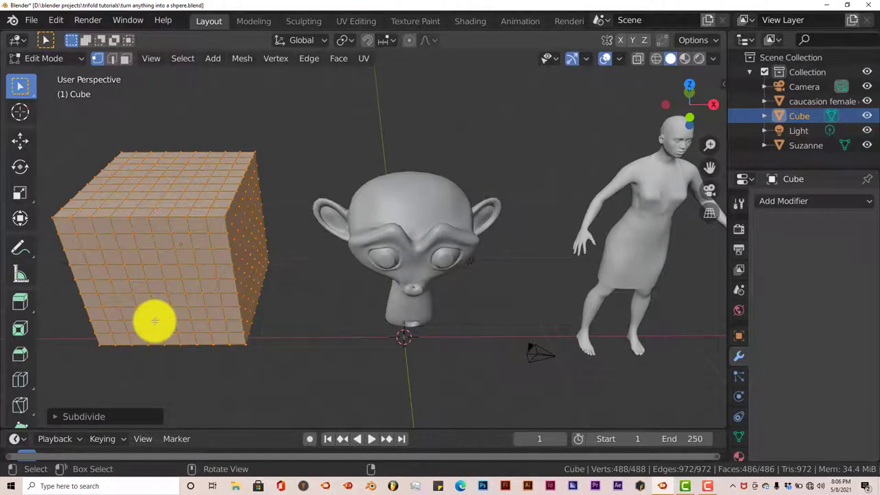
Apply To Sphere at factor 1 to the subdivided cube, then return to Object Mode.
{"action": "key", "text": "alt"}
{"action": "key", "text": "shift+alt+s"}
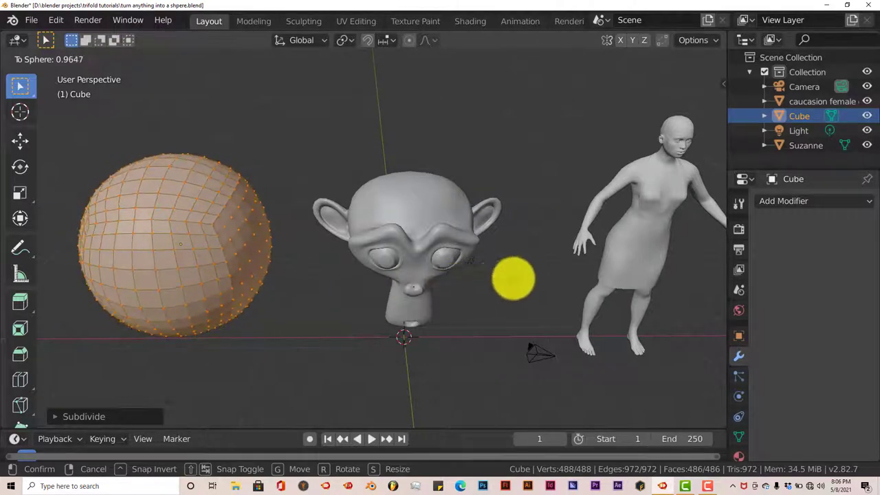
{"action": "left_click", "coordinate": [578, 268]}
{"action": "mouse_move", "coordinate": [236, 356]}
{"action": "middle_mouse_down"}
{"action": "mouse_move", "coordinate": [199, 344]}
{"action": "mouse_move", "coordinate": [255, 295]}
{"action": "mouse_move", "coordinate": [194, 346]}
{"action": "mouse_move", "coordinate": [209, 324]}
{"action": "mouse_move", "coordinate": [230, 326]}
{"action": "mouse_move", "coordinate": [239, 352]}
{"action": "middle_mouse_up"}
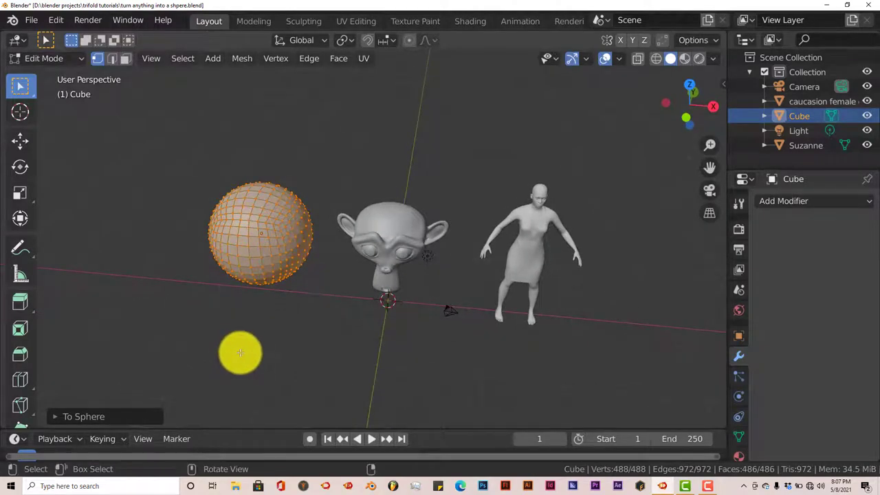
{"action": "key", "text": "Tab"}
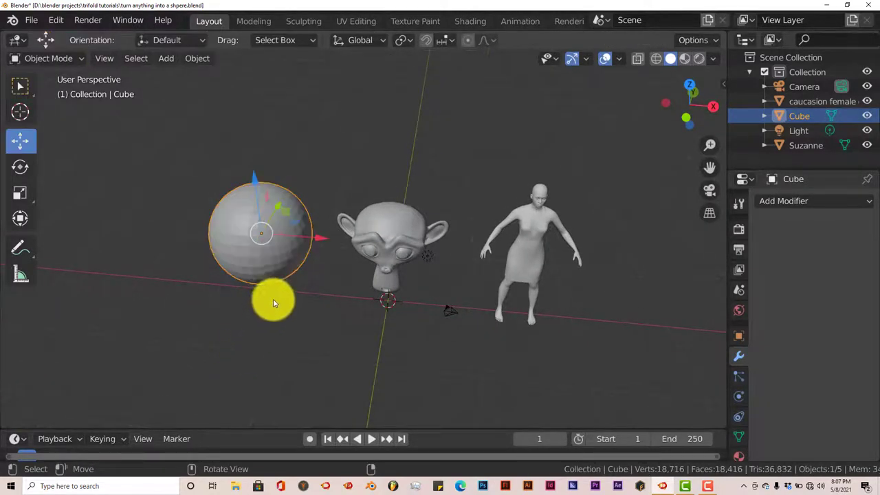
{"action": "middle_click_drag", "start_coordinate": [281, 300], "coordinate": [279, 268]}
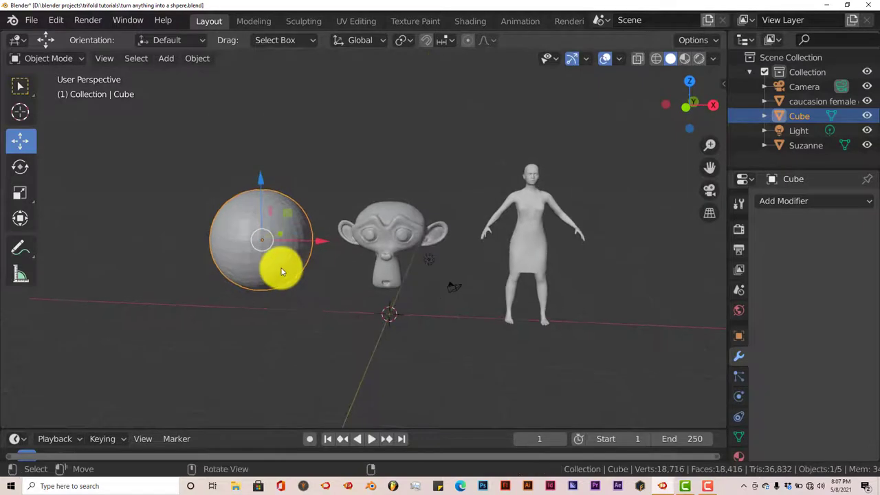
{"action": "middle_click_drag", "start_coordinate": [345, 337], "coordinate": [362, 337]}
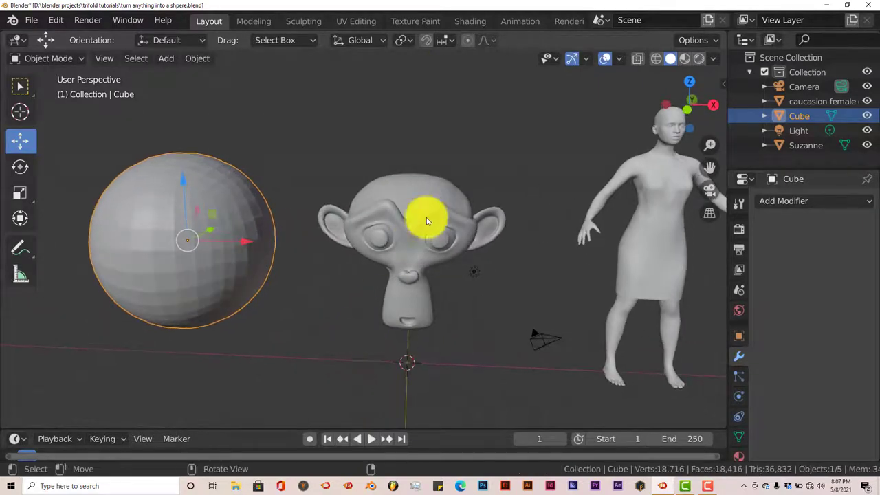
Select Suzanne, enter Edit Mode and select all of its vertices.
{"action": "left_click", "coordinate": [432, 190]}
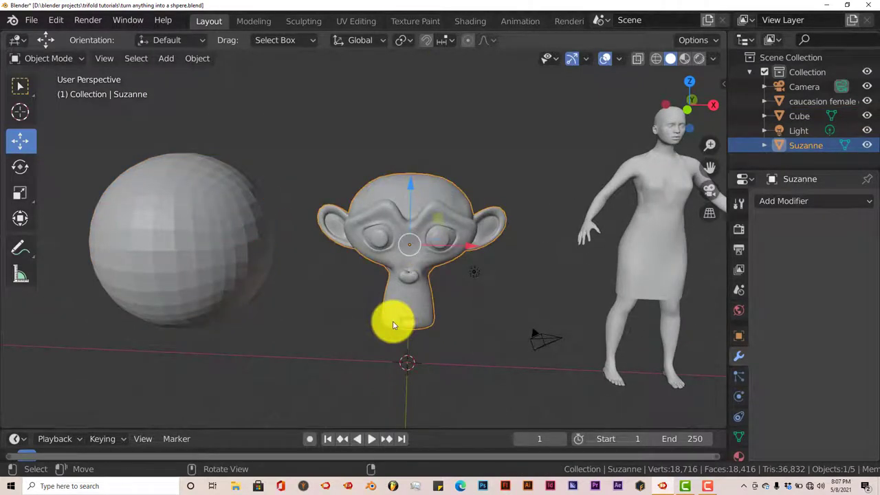
{"action": "key", "text": "Tab"}
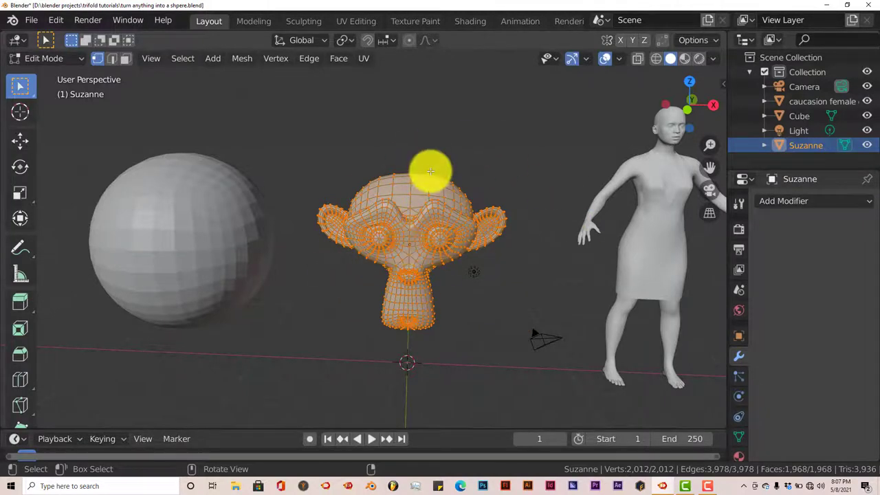
{"action": "key", "text": "alt+a"}
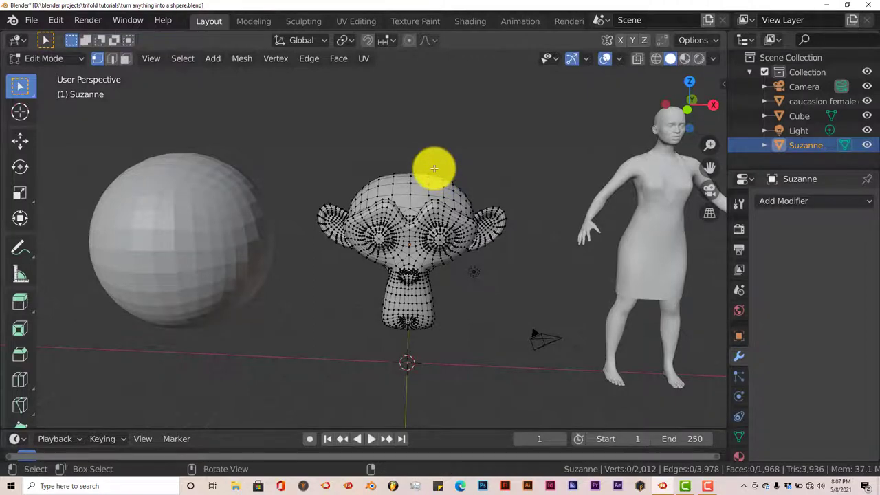
{"action": "middle_click_drag", "start_coordinate": [432, 183], "coordinate": [422, 197]}
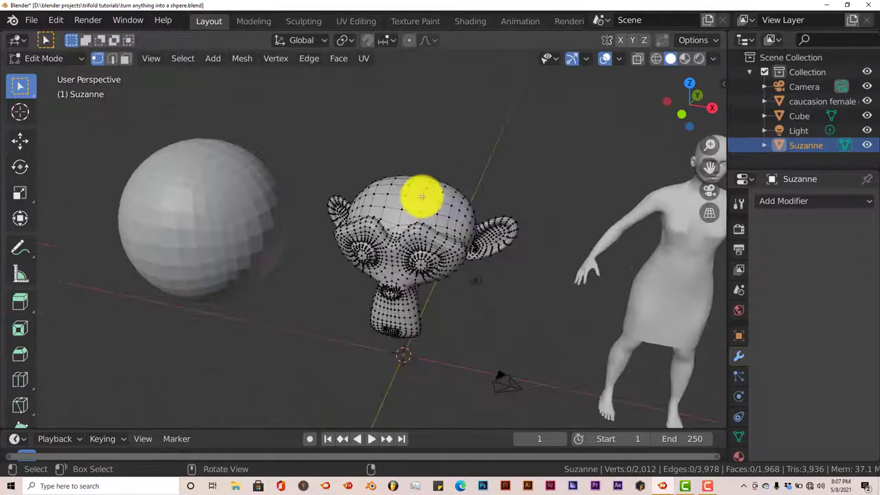
{"action": "scroll", "coordinate": [422, 196], "scroll_direction": "up", "scroll_amount": 2}
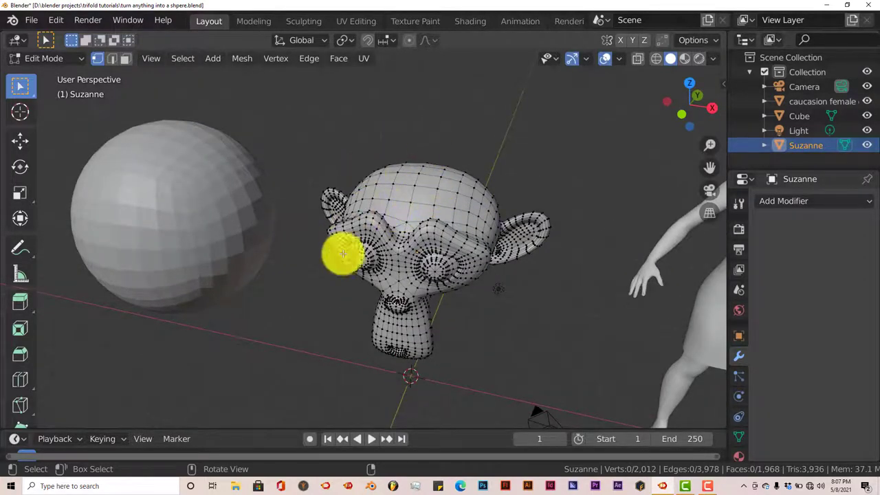
{"action": "key", "text": "a"}
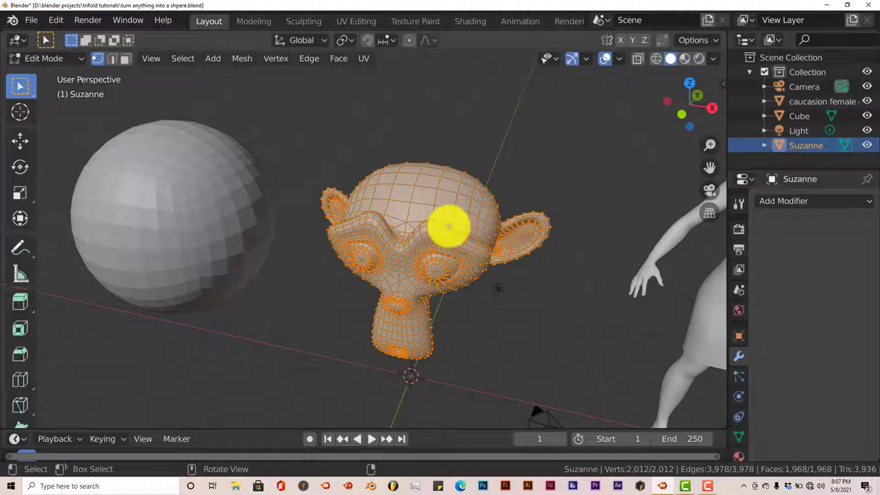
Apply To Sphere at full factor 1.0 to Suzanne's whole mesh.
{"action": "key", "text": "alt"}
{"action": "key", "text": "shift+alt+s"}
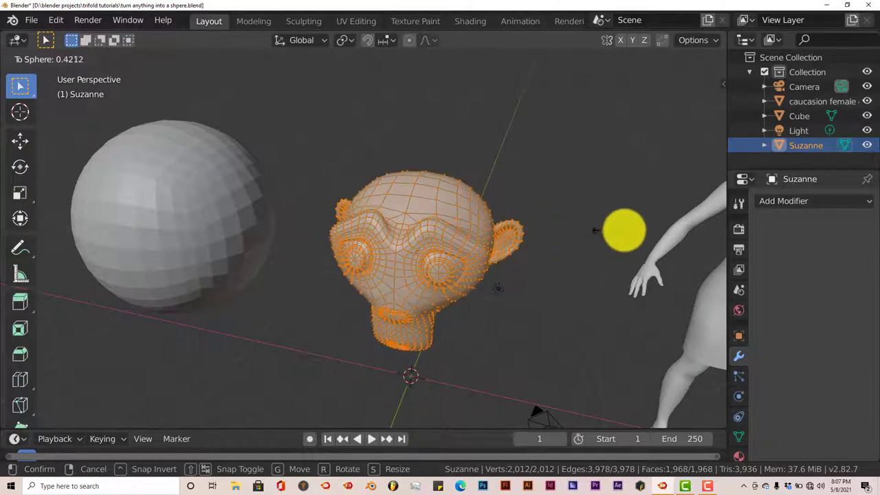
{"action": "left_click", "coordinate": [412, 221]}
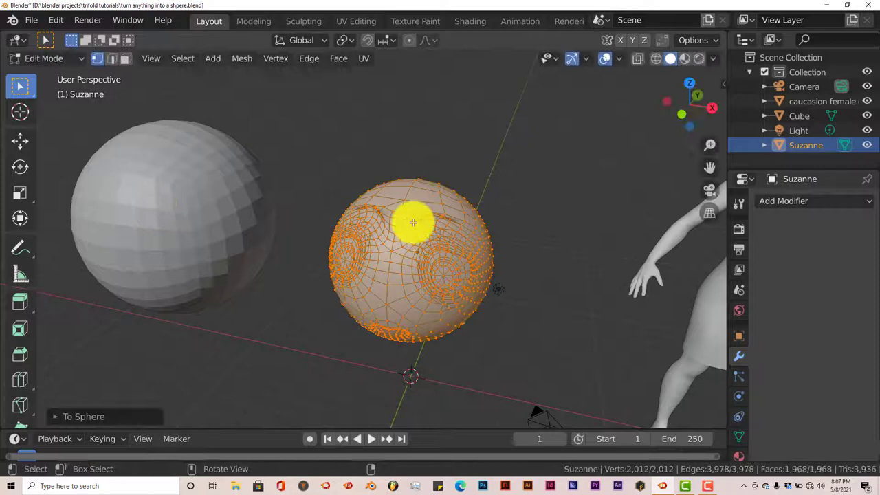
{"action": "middle_click_drag", "start_coordinate": [413, 221], "coordinate": [446, 246]}
Leave Edit Mode, inspect the Suzanne sphere, and select the female human model.
{"action": "key", "text": "Tab"}
{"action": "scroll", "coordinate": [446, 246], "scroll_direction": "up", "scroll_amount": 2}
{"action": "scroll", "coordinate": [445, 246], "scroll_direction": "up", "scroll_amount": 2}
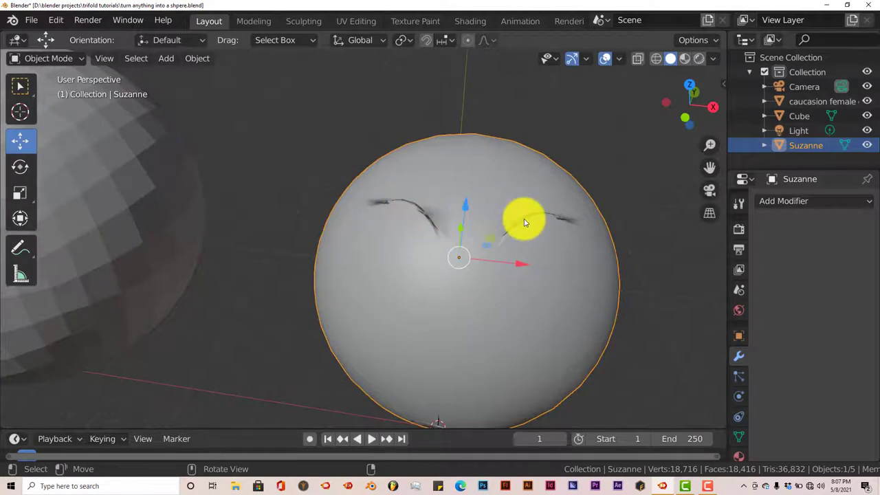
{"action": "middle_click_drag", "start_coordinate": [520, 220], "coordinate": [508, 195]}
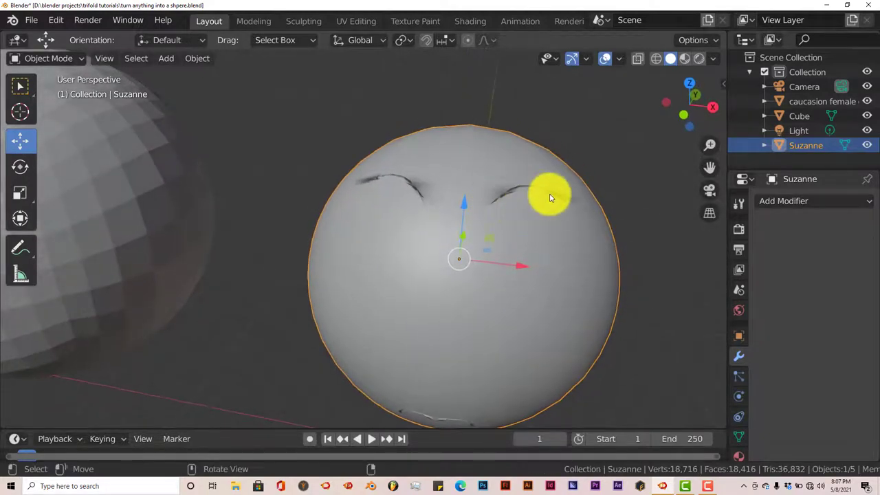
{"action": "middle_click_drag", "start_coordinate": [451, 192], "coordinate": [392, 298]}
{"action": "scroll", "coordinate": [471, 294], "scroll_direction": "down", "scroll_amount": 4}
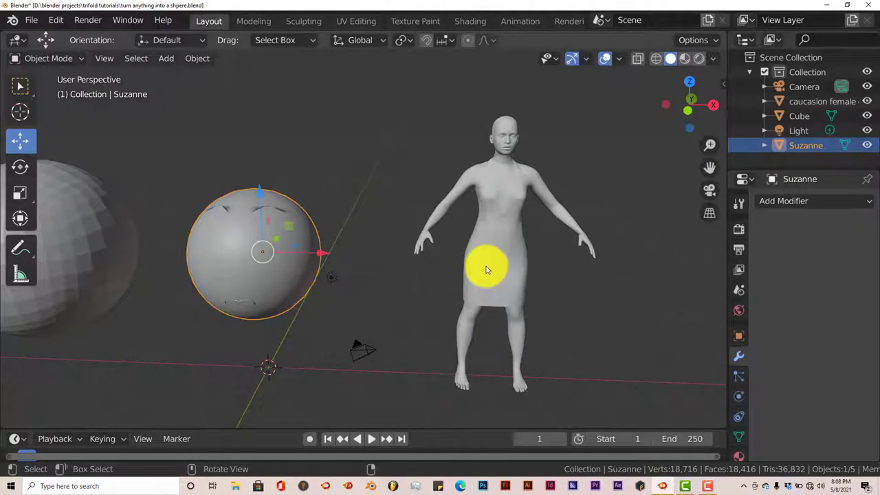
{"action": "scroll", "coordinate": [485, 279], "scroll_direction": "up", "scroll_amount": 2}
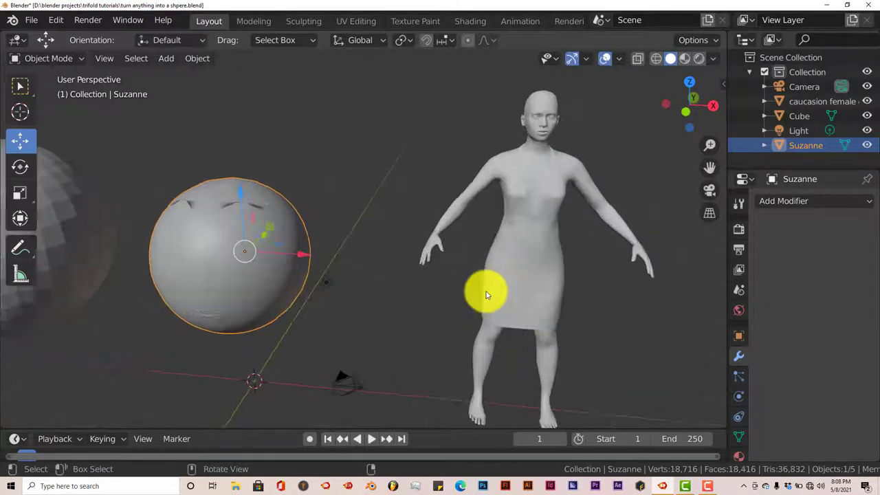
{"action": "scroll", "coordinate": [481, 286], "scroll_direction": "up", "scroll_amount": 2}
{"action": "scroll", "coordinate": [591, 209], "scroll_direction": "down", "scroll_amount": 2}
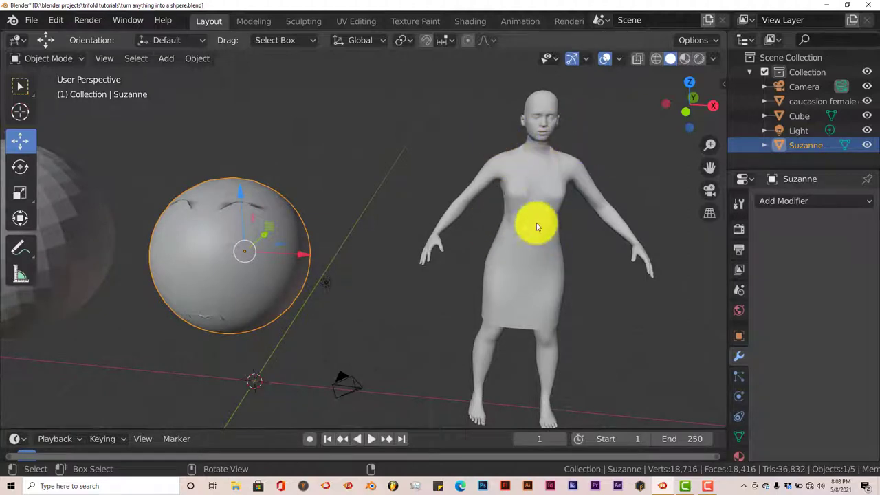
{"action": "middle_click_drag", "start_coordinate": [526, 292], "coordinate": [384, 296]}
{"action": "left_click", "coordinate": [507, 335]}
View the female figure in Front Orthographic (numpad 1), zoomed and panned to the centre.
{"action": "key", "text": "KP_1"}
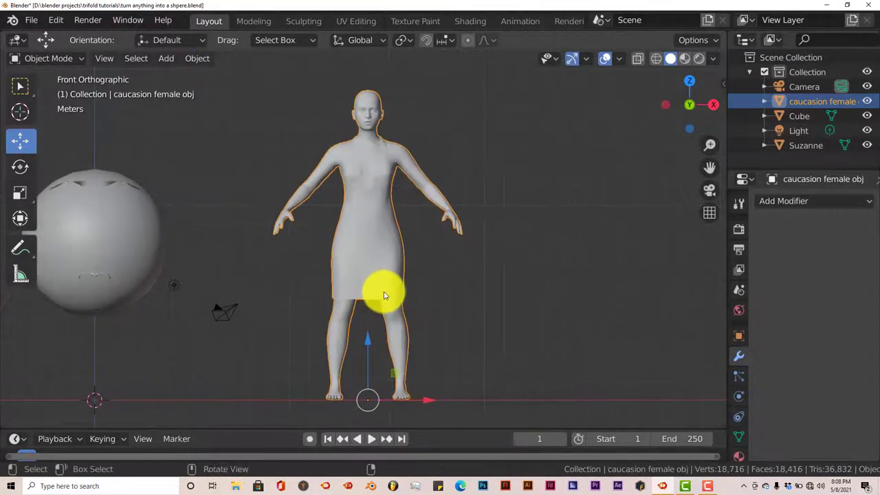
{"action": "scroll", "coordinate": [384, 295], "scroll_direction": "up", "scroll_amount": 1}
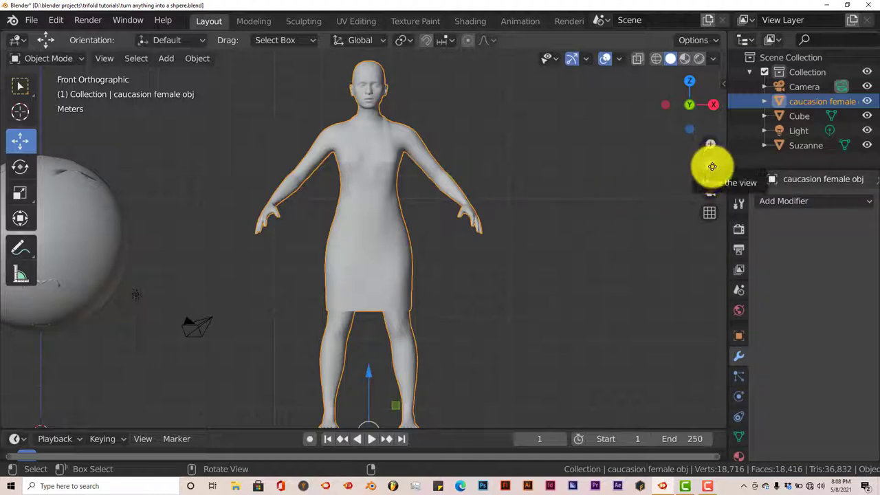
{"action": "left_click_drag", "start_coordinate": [710, 167], "coordinate": [618, 198]}
{"action": "scroll", "coordinate": [563, 201], "scroll_direction": "down", "scroll_amount": 1}
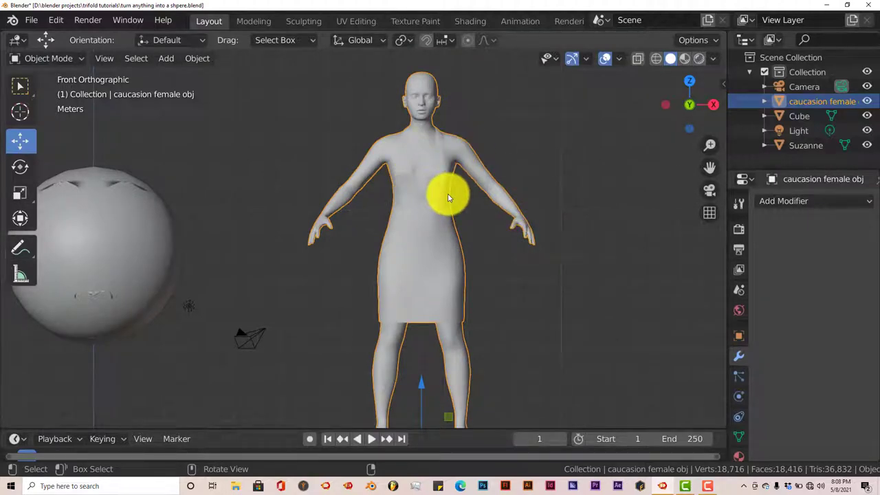
Morph the female figure's whole mesh with To Sphere at factor 1.0, then exit Edit Mode.
{"action": "key", "text": "Tab"}
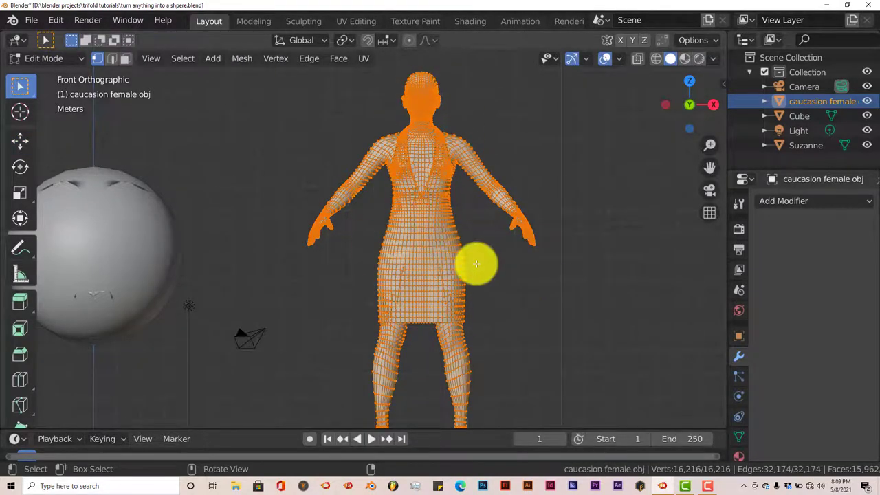
{"action": "key", "text": "alt"}
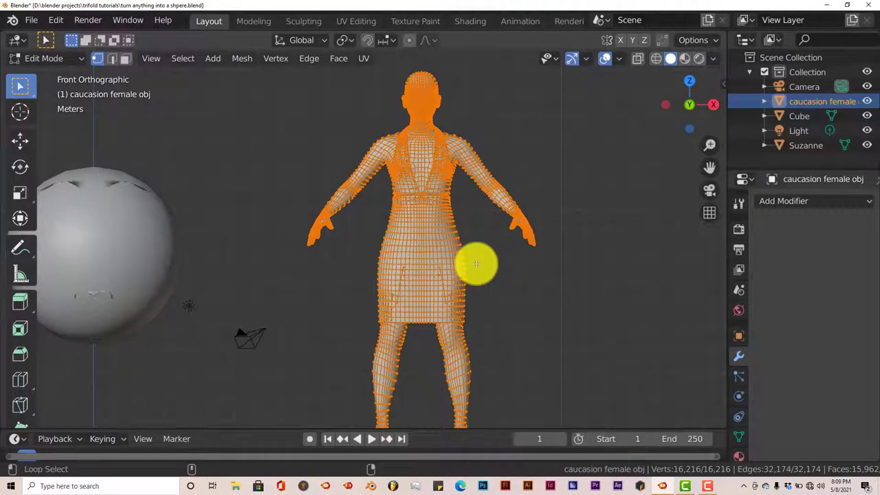
{"action": "key", "text": "shift+alt+s"}
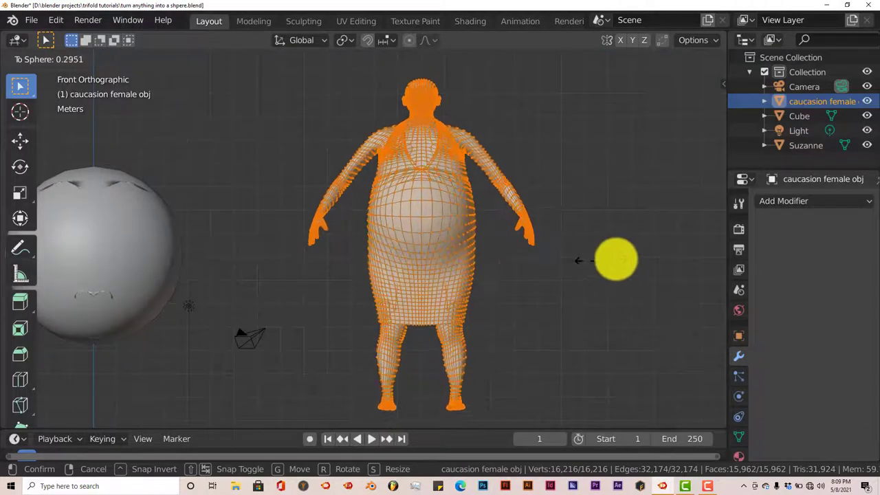
{"action": "mouse_move", "coordinate": [265, 182]}
{"action": "left_click", "coordinate": [364, 192]}
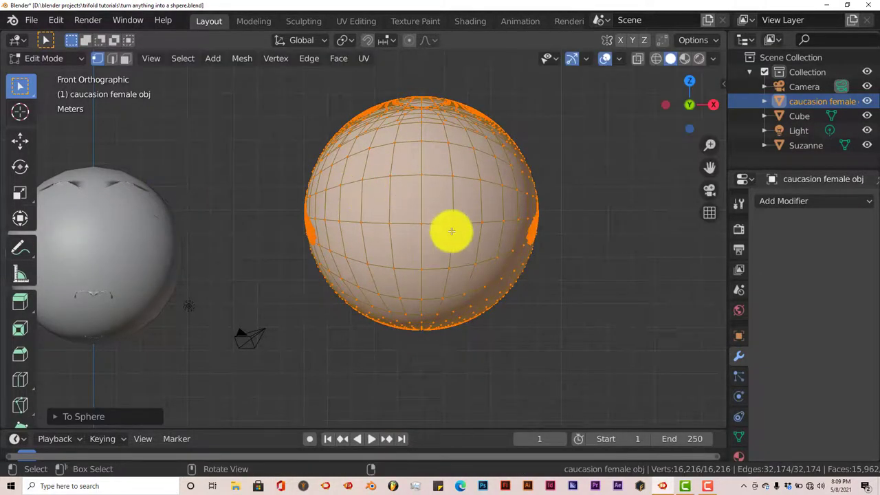
{"action": "middle_click_drag", "start_coordinate": [450, 230], "coordinate": [426, 271]}
{"action": "key", "text": "Tab"}
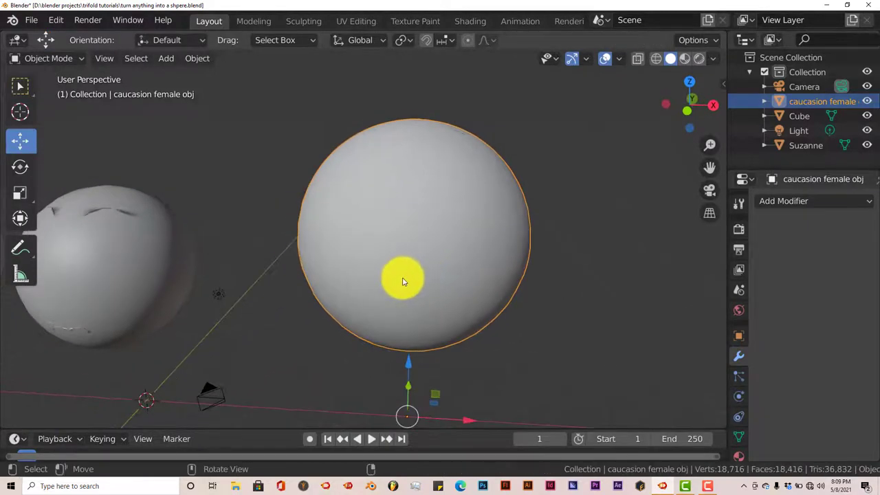
{"action": "mouse_move", "coordinate": [401, 280]}
{"action": "middle_mouse_down"}
{"action": "mouse_move", "coordinate": [399, 268]}
{"action": "mouse_move", "coordinate": [397, 279]}
{"action": "middle_mouse_up"}
{"action": "scroll", "coordinate": [420, 277], "scroll_direction": "up", "scroll_amount": 2}
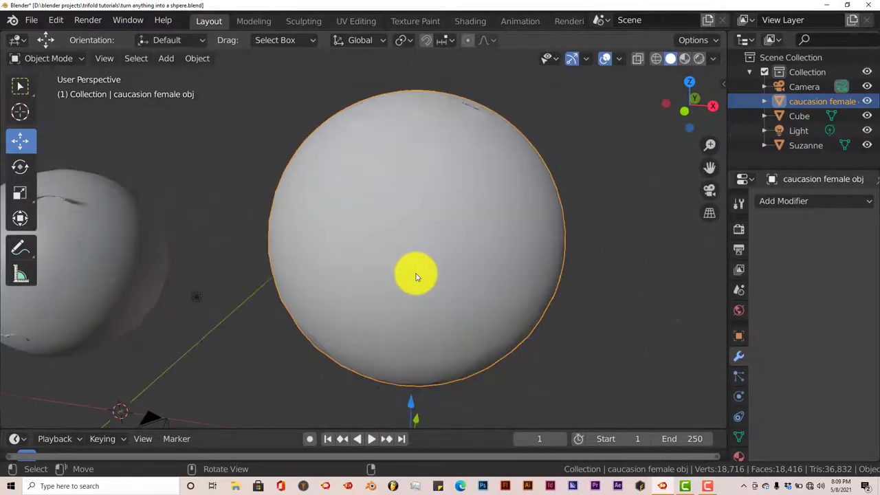
{"action": "scroll", "coordinate": [416, 276], "scroll_direction": "down", "scroll_amount": 2}
{"action": "middle_click_drag", "start_coordinate": [394, 280], "coordinate": [423, 294]}
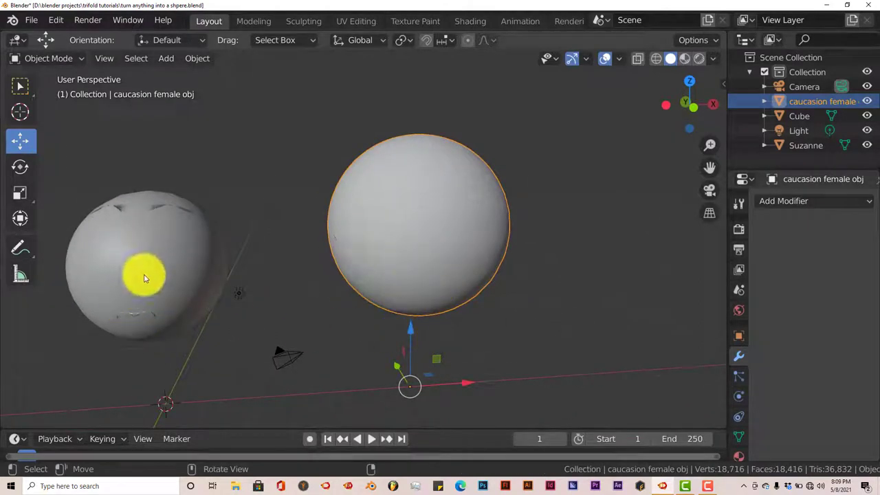
{"action": "middle_click_drag", "start_coordinate": [138, 275], "coordinate": [93, 267], "text": "shift"}
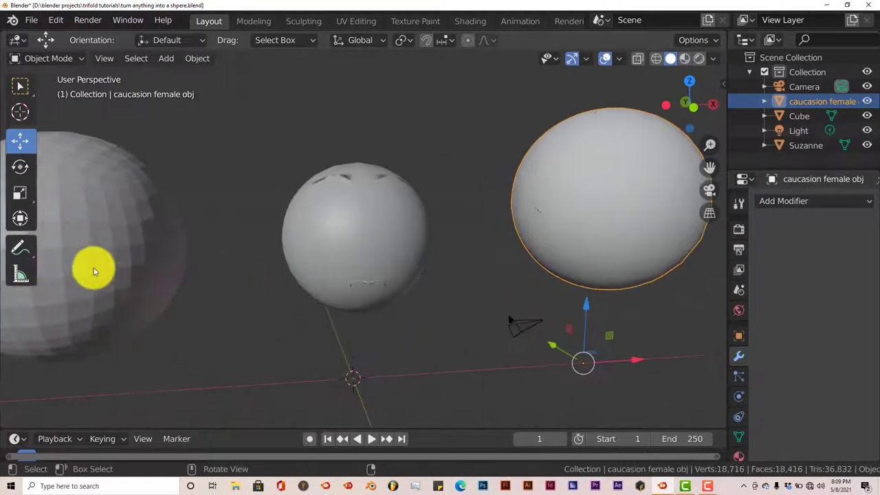
{"action": "middle_click_drag", "start_coordinate": [418, 324], "coordinate": [396, 289]}
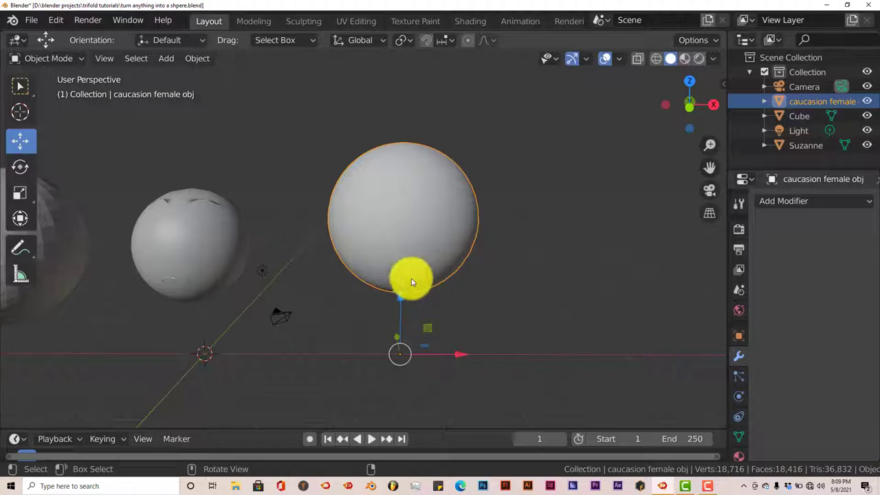
{"action": "scroll", "coordinate": [408, 281], "scroll_direction": "up", "scroll_amount": 2}
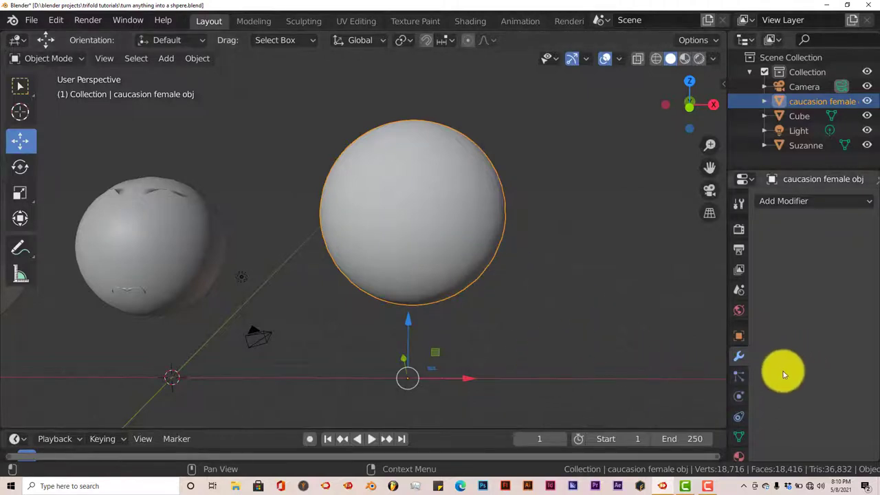
Undo the figure's To Sphere so her original human shape returns in Object Mode.
{"action": "key", "text": "Tab"}
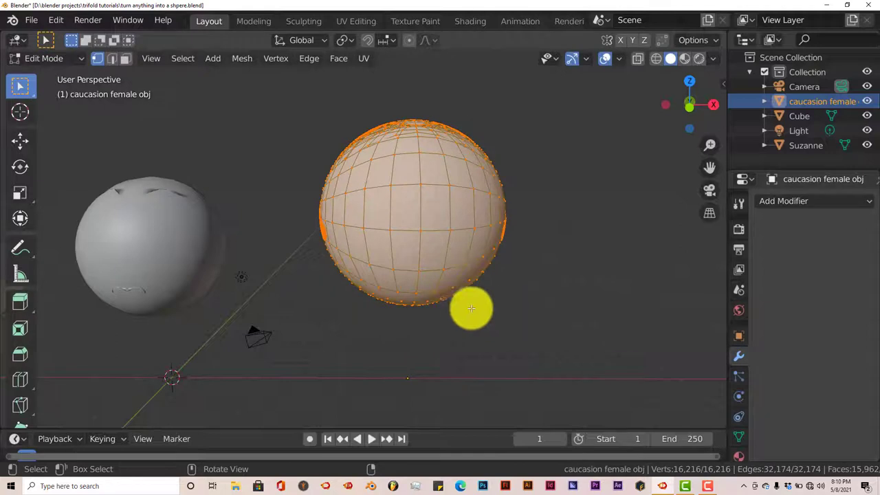
{"action": "key", "text": "ctrl+z"}
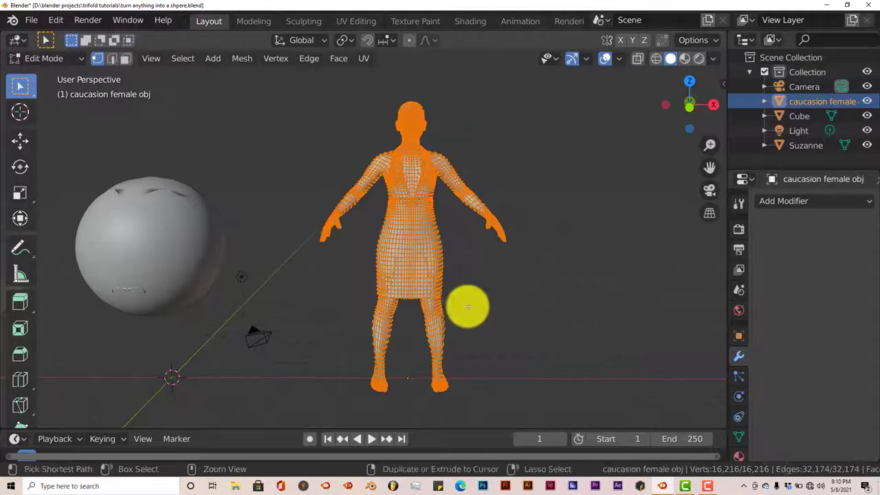
{"action": "left_click", "coordinate": [738, 376]}
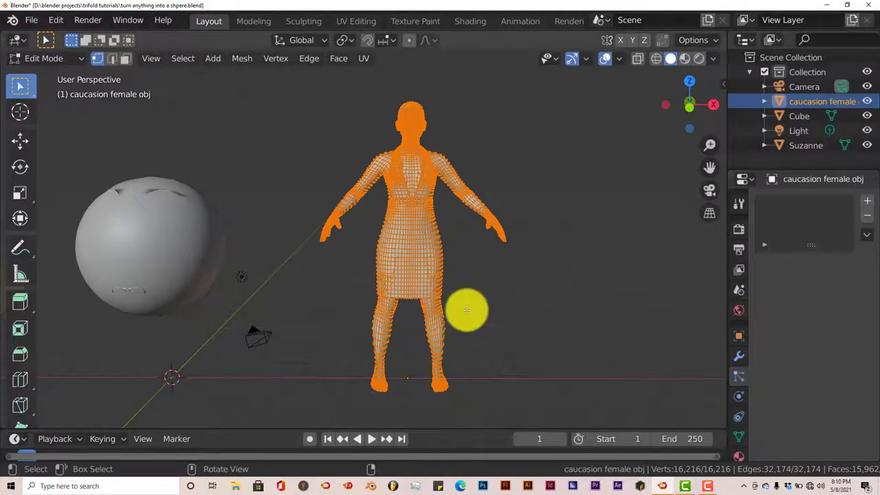
{"action": "key", "text": "Tab"}
{"action": "middle_click_drag", "start_coordinate": [469, 309], "coordinate": [439, 286], "text": "shift"}
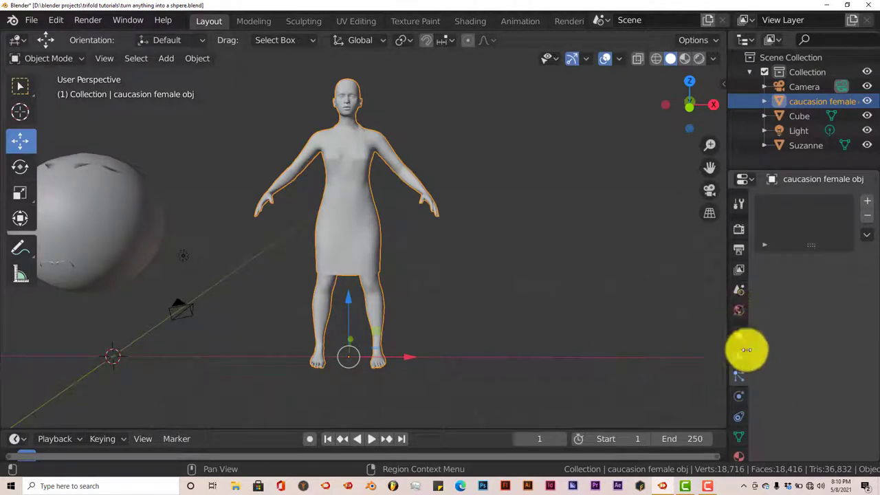
Add a Basis and a Key 1 shape key to the female figure in Object Data properties.
{"action": "left_click", "coordinate": [740, 399]}
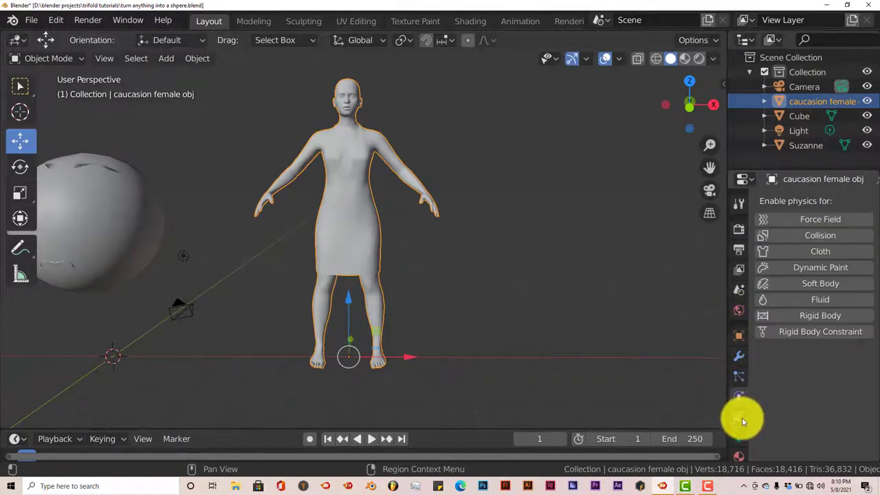
{"action": "left_click", "coordinate": [741, 416]}
{"action": "left_click", "coordinate": [741, 436]}
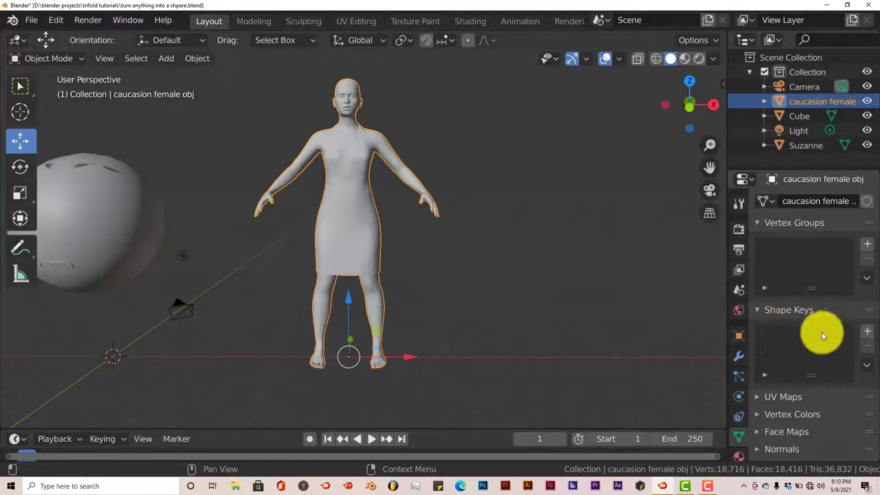
{"action": "left_click", "coordinate": [866, 333]}
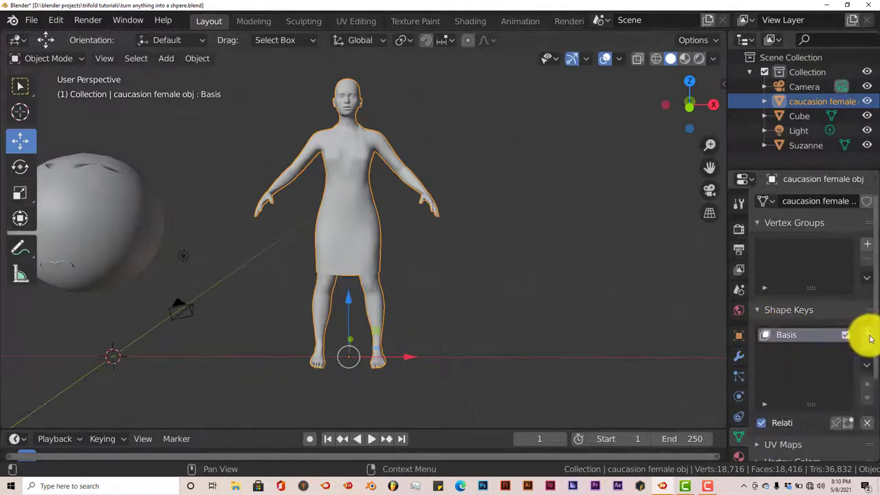
{"action": "left_click", "coordinate": [867, 333]}
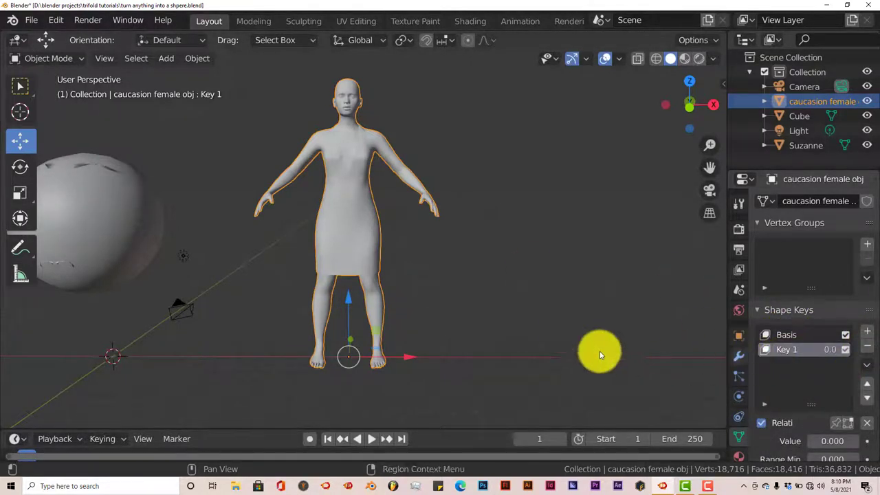
Rename the Key 1 shape key to 'sphere model'.
{"action": "double_click", "coordinate": [788, 351]}
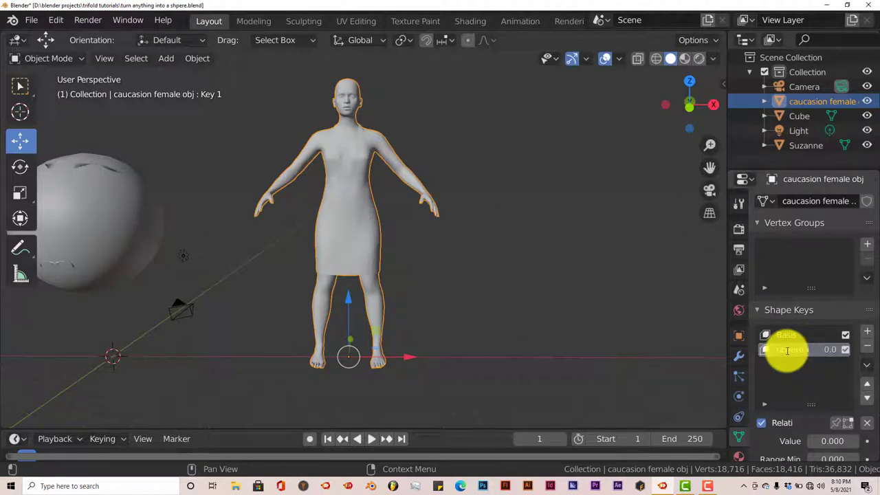
{"action": "type", "text": "sphere model"}
{"action": "key", "text": "Return"}
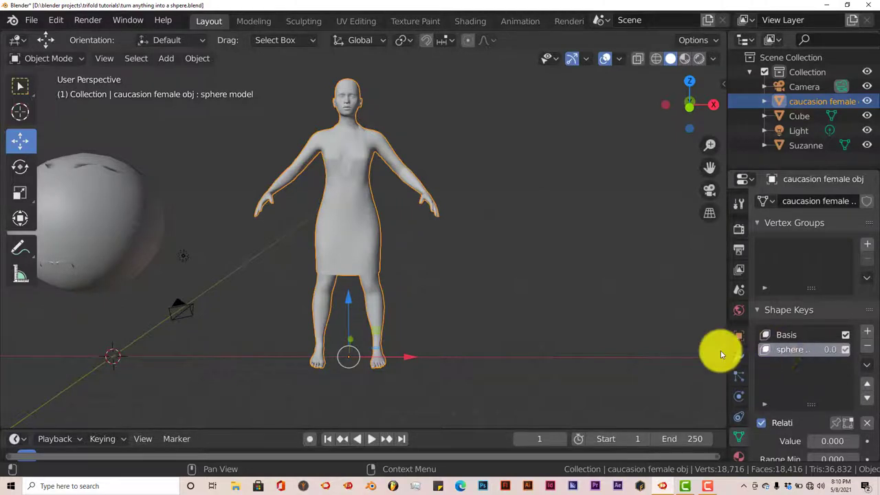
{"action": "middle_click_drag", "start_coordinate": [556, 345], "coordinate": [532, 325], "text": "shift"}
Apply To Sphere at factor 1 to the whole mesh in the 'sphere model' shape key.
{"action": "key", "text": "KP_1"}
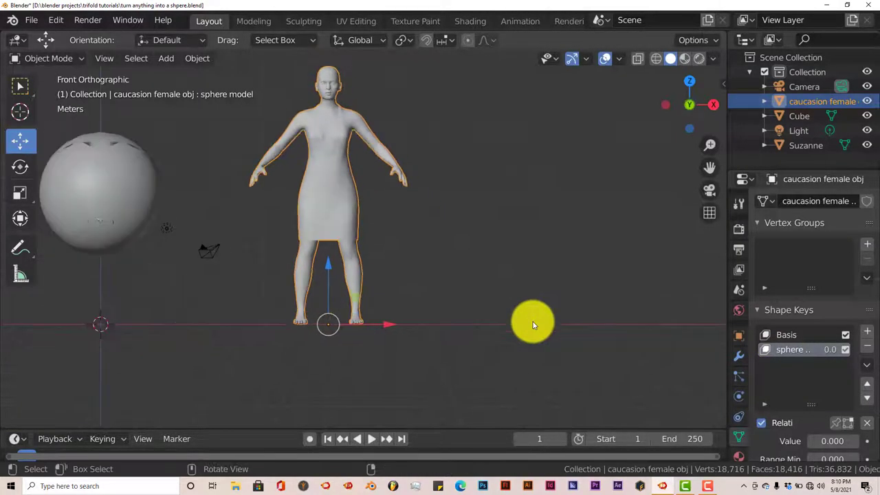
{"action": "middle_click_drag", "start_coordinate": [443, 257], "coordinate": [456, 264], "text": "shift"}
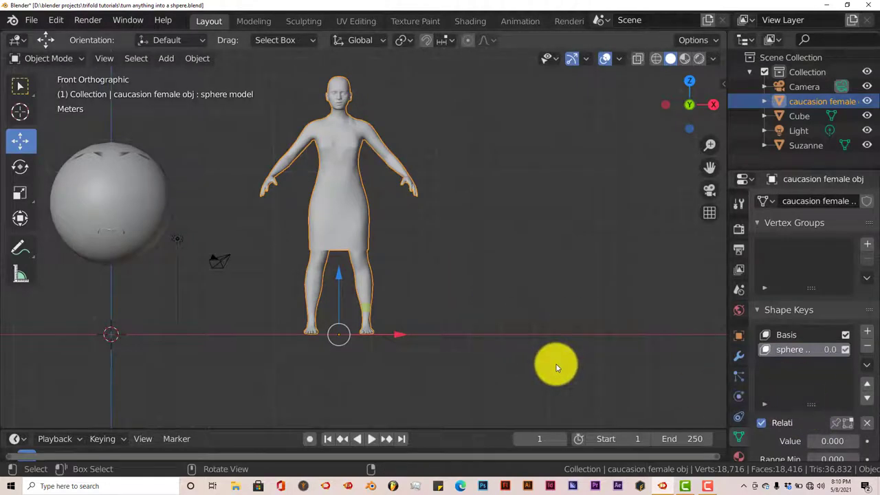
{"action": "key", "text": "Tab"}
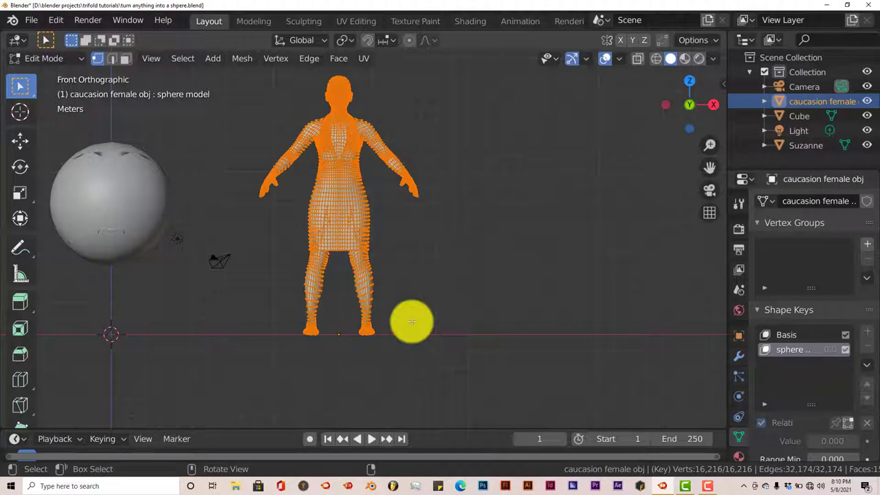
{"action": "key", "text": "alt"}
{"action": "key", "text": "shift+alt+s"}
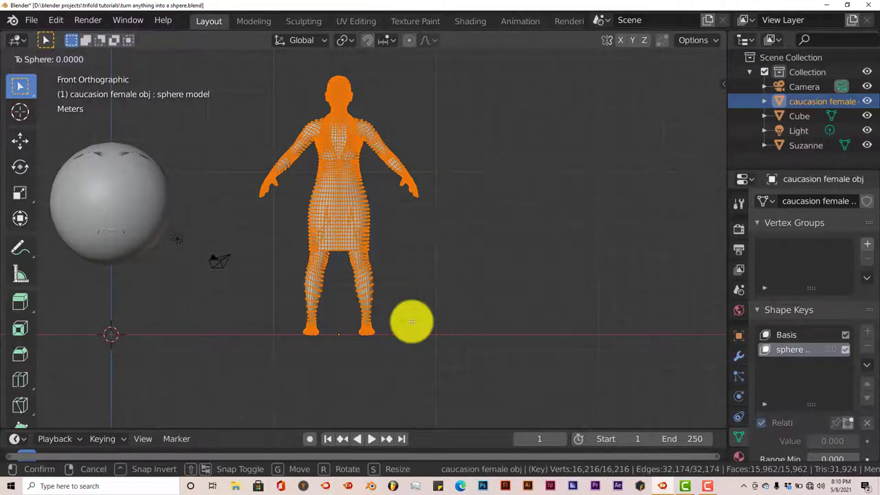
{"action": "left_click", "coordinate": [201, 213]}
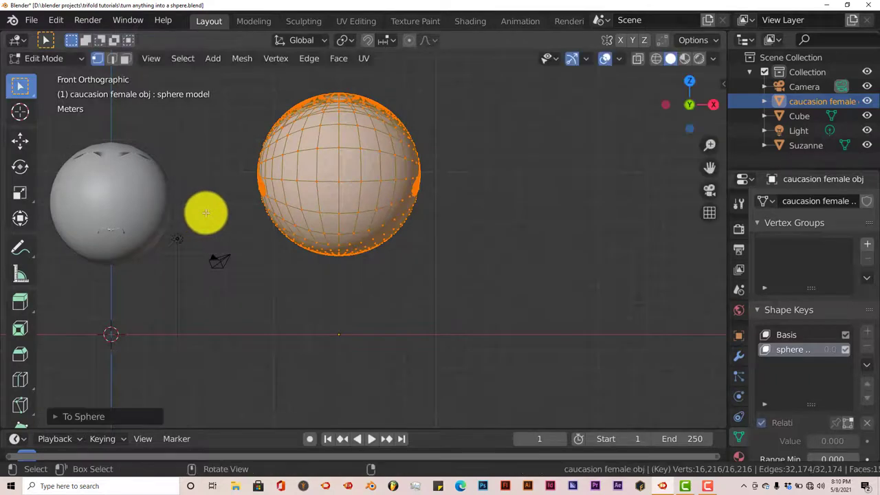
{"action": "key", "text": "Tab"}
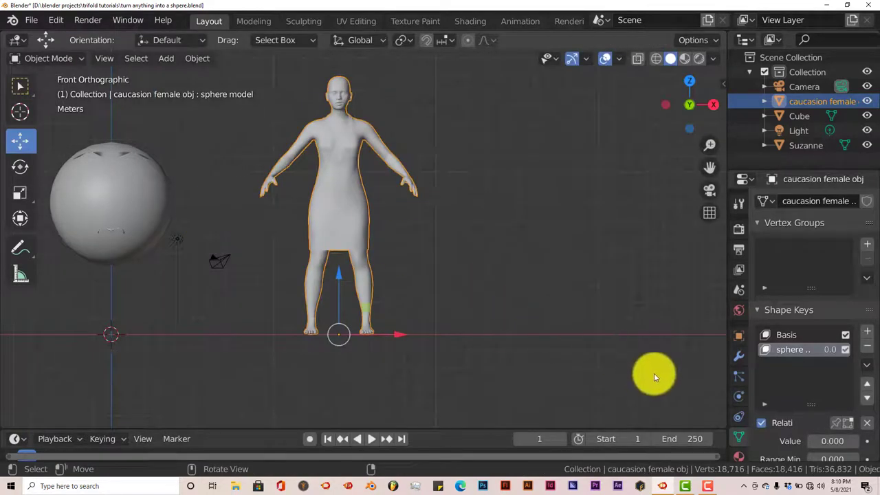
{"action": "scroll", "coordinate": [837, 423], "scroll_direction": "down", "scroll_amount": 2}
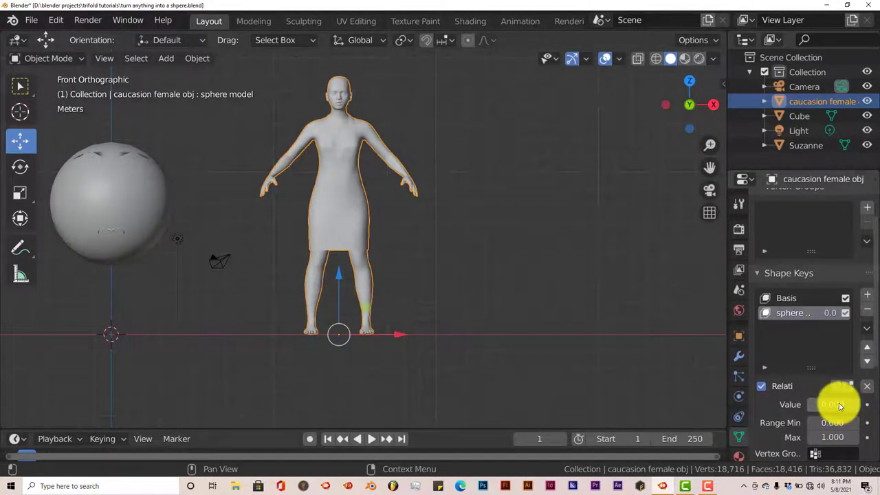
{"action": "left_click_drag", "start_coordinate": [839, 406], "coordinate": [738, 426]}
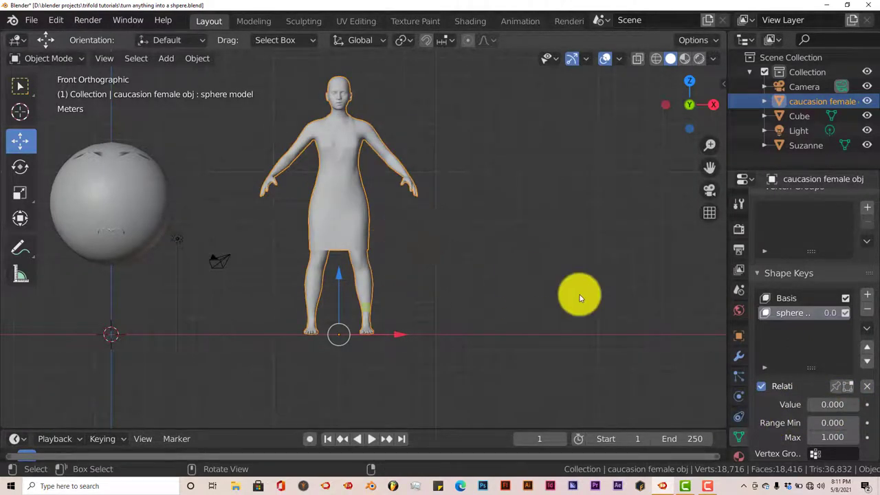
{"action": "mouse_move", "coordinate": [825, 406]}
{"action": "left_mouse_down"}
{"action": "mouse_move", "coordinate": [43, 411]}
{"action": "mouse_move", "coordinate": [830, 405]}
{"action": "left_mouse_up"}
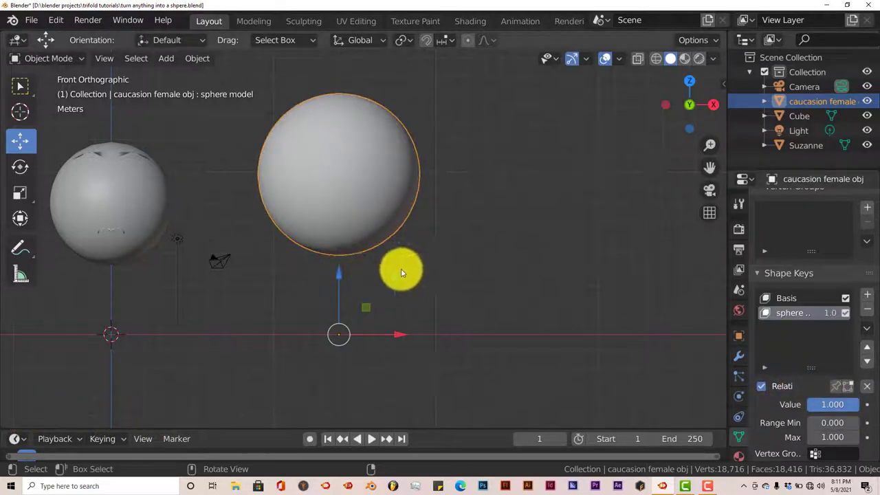
{"action": "scroll", "coordinate": [317, 268], "scroll_direction": "down", "scroll_amount": 2}
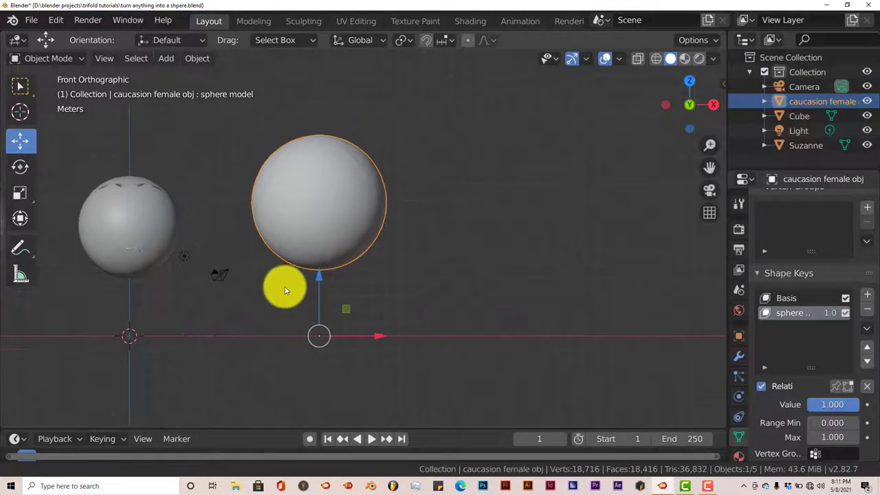
{"action": "middle_click_drag", "start_coordinate": [284, 287], "coordinate": [263, 286], "text": "shift"}
{"action": "scroll", "coordinate": [270, 281], "scroll_direction": "up", "scroll_amount": 2}
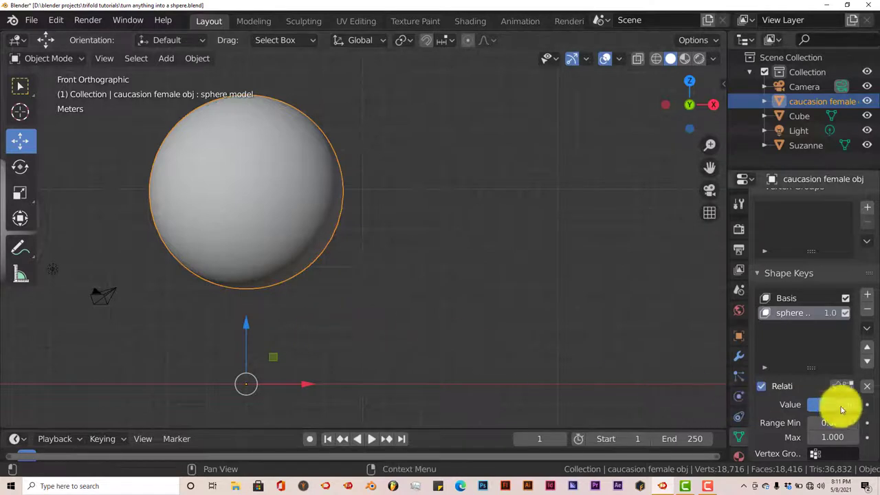
{"action": "left_click_drag", "start_coordinate": [845, 405], "coordinate": [746, 415]}
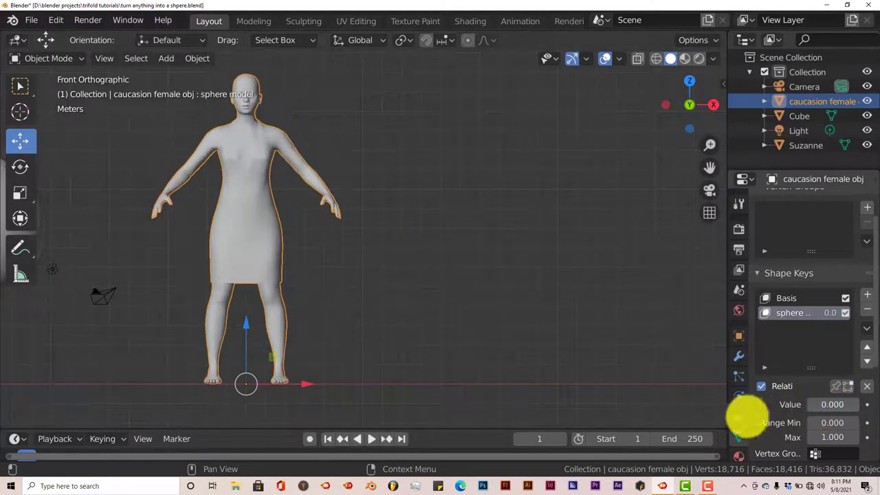